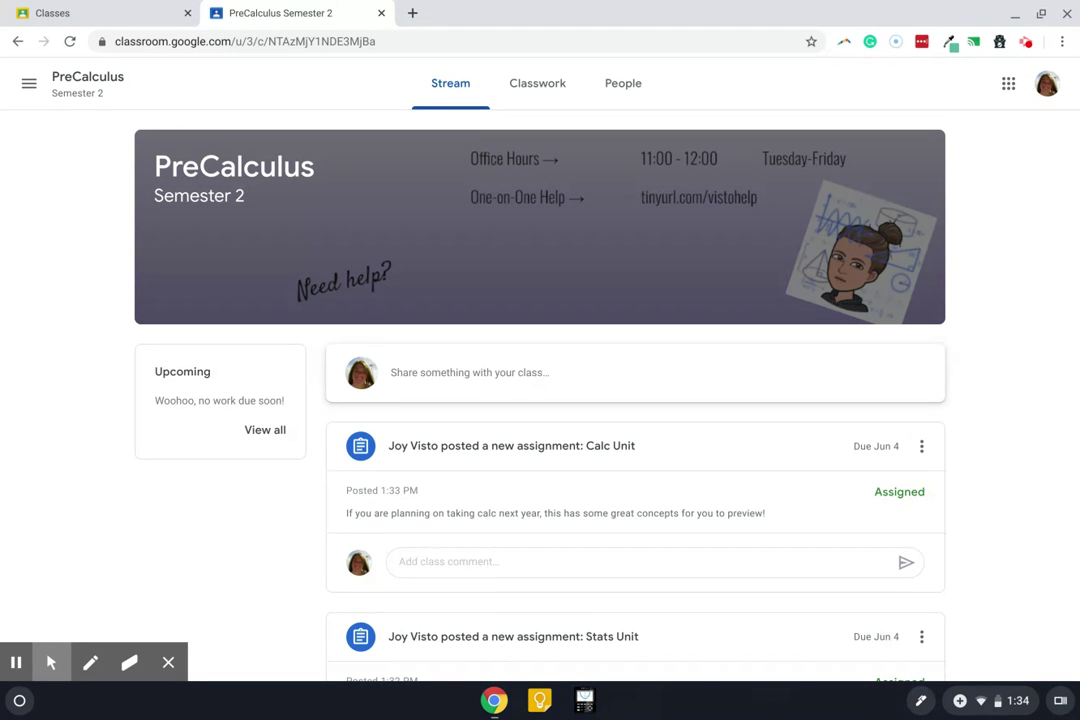
Open the PreCalculus Classwork page and scroll to the Unit #4 Calc and Stats assignments.
{"action": "left_click", "coordinate": [537, 83]}
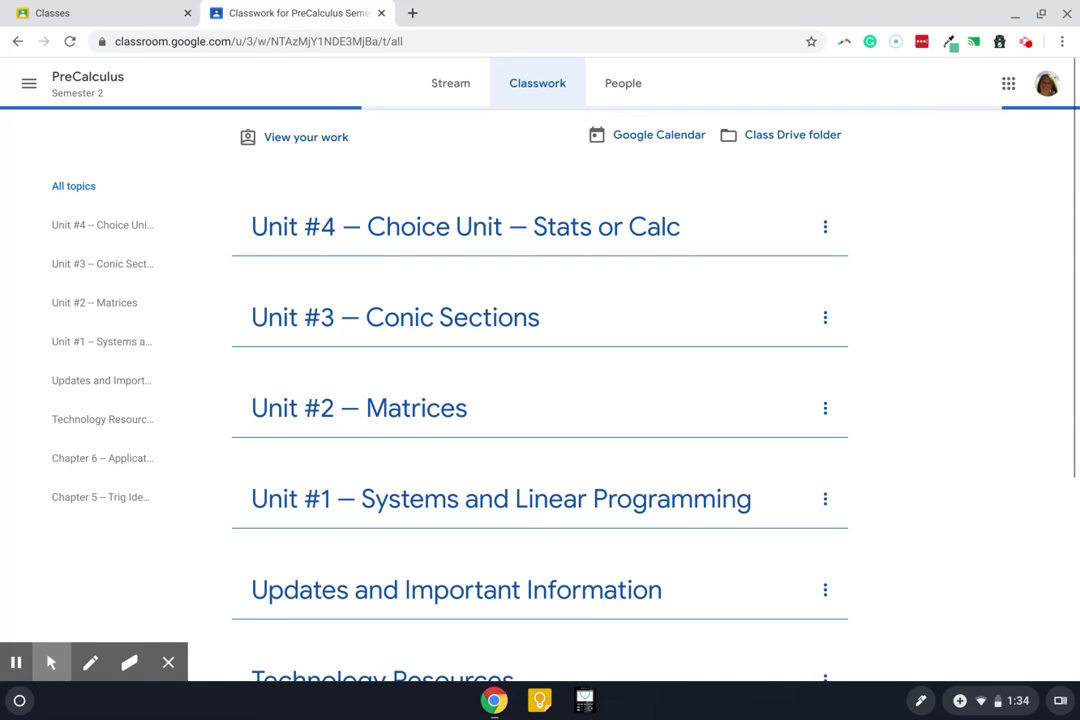
{"action": "left_click", "coordinate": [90, 662]}
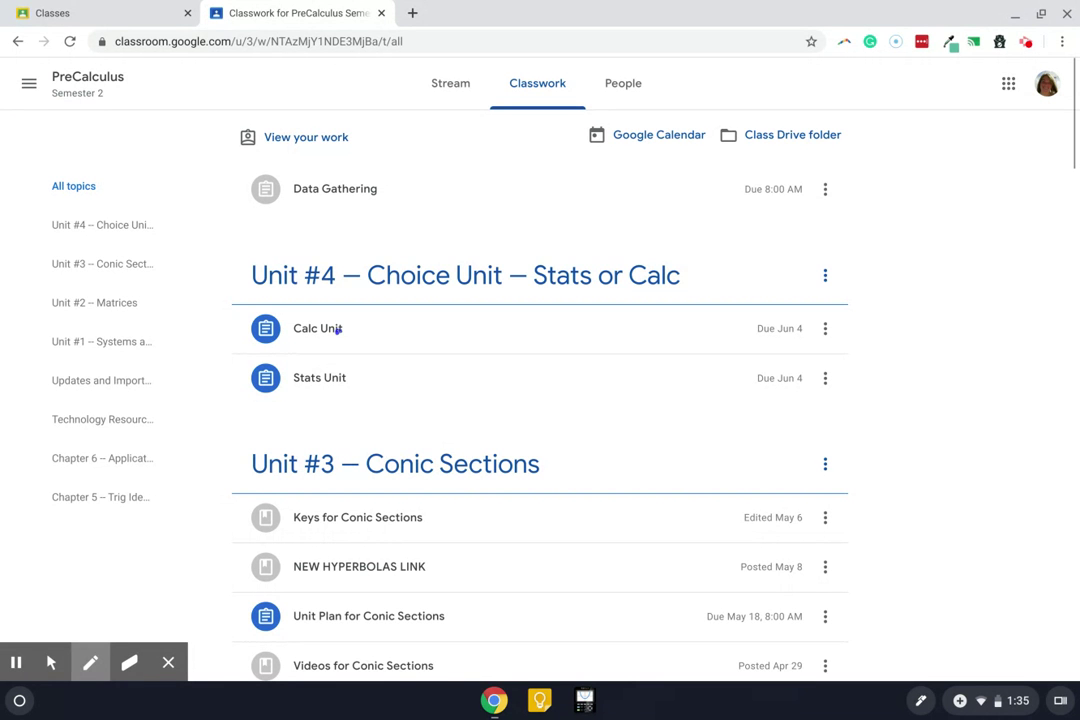
Expand the Calc Unit assignment to show its note and CalcUnit slides attachment.
{"action": "key", "text": "alt+e"}
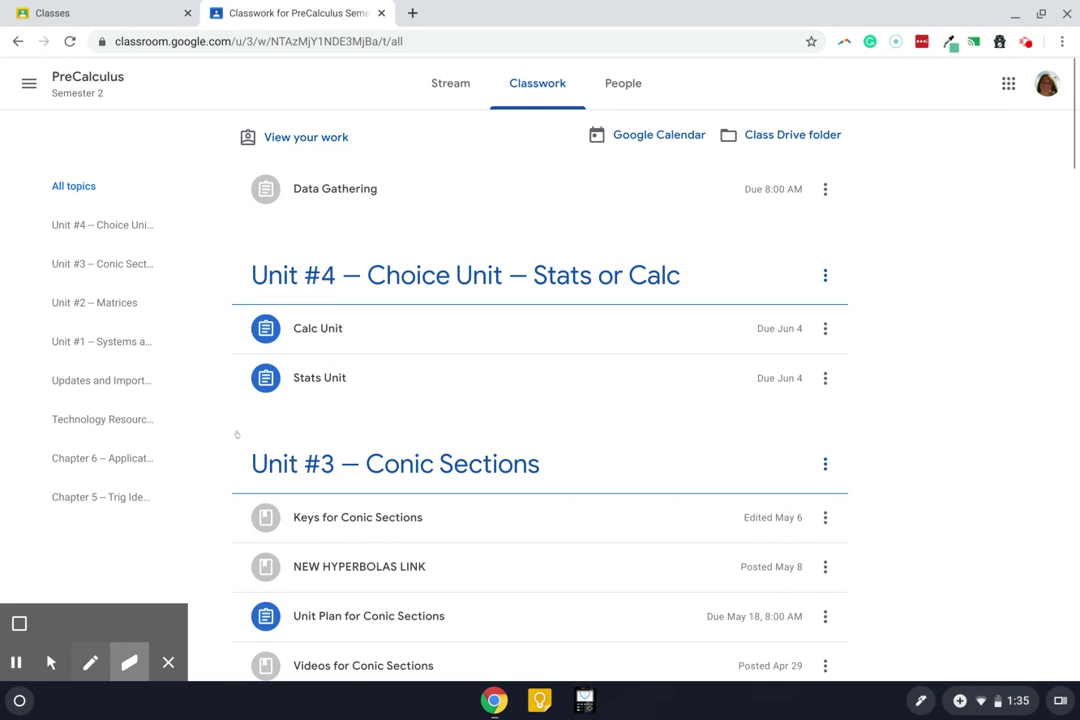
{"action": "key", "text": "alt+m"}
{"action": "left_click", "coordinate": [322, 339]}
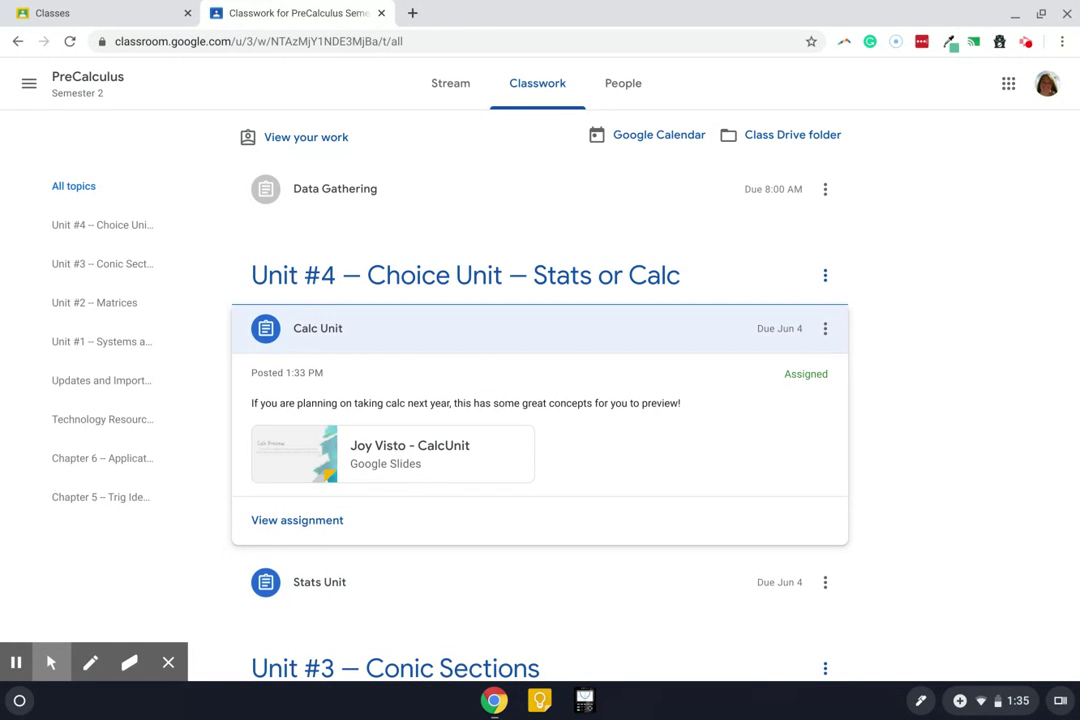
Expand the Stats Unit assignment to show its ACT-prep note and StatsUnit slides.
{"action": "left_click", "coordinate": [312, 578]}
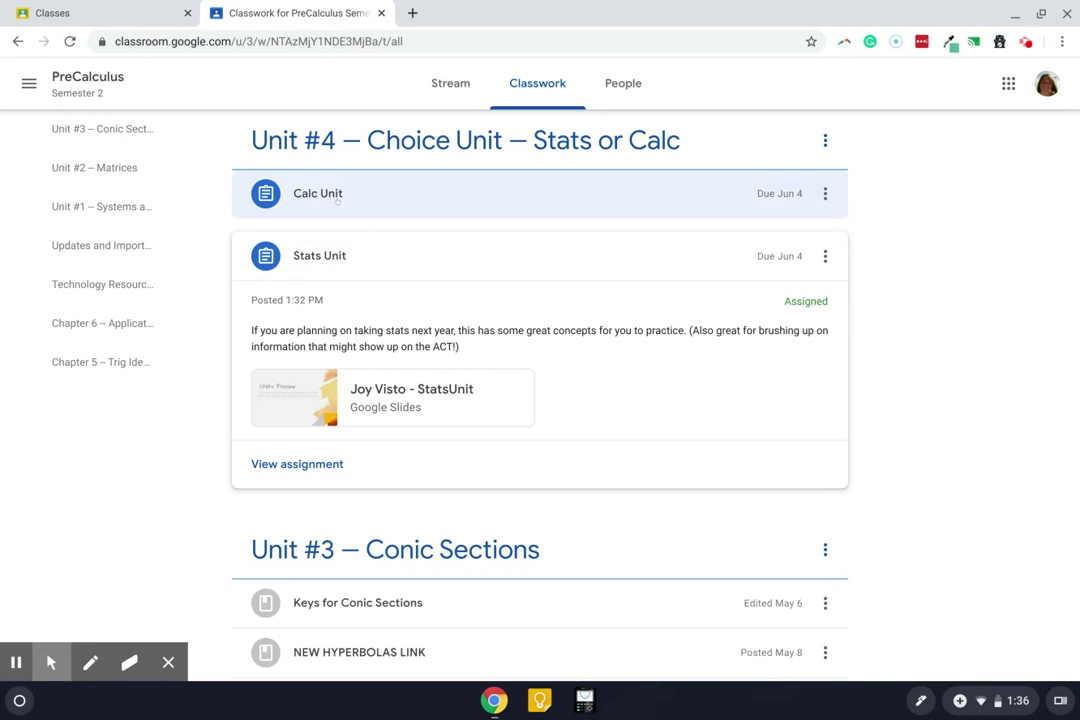
Expand Calc Unit and open the Joy Visto – CalcUnit Google Slides attachment.
{"action": "left_click", "coordinate": [337, 200]}
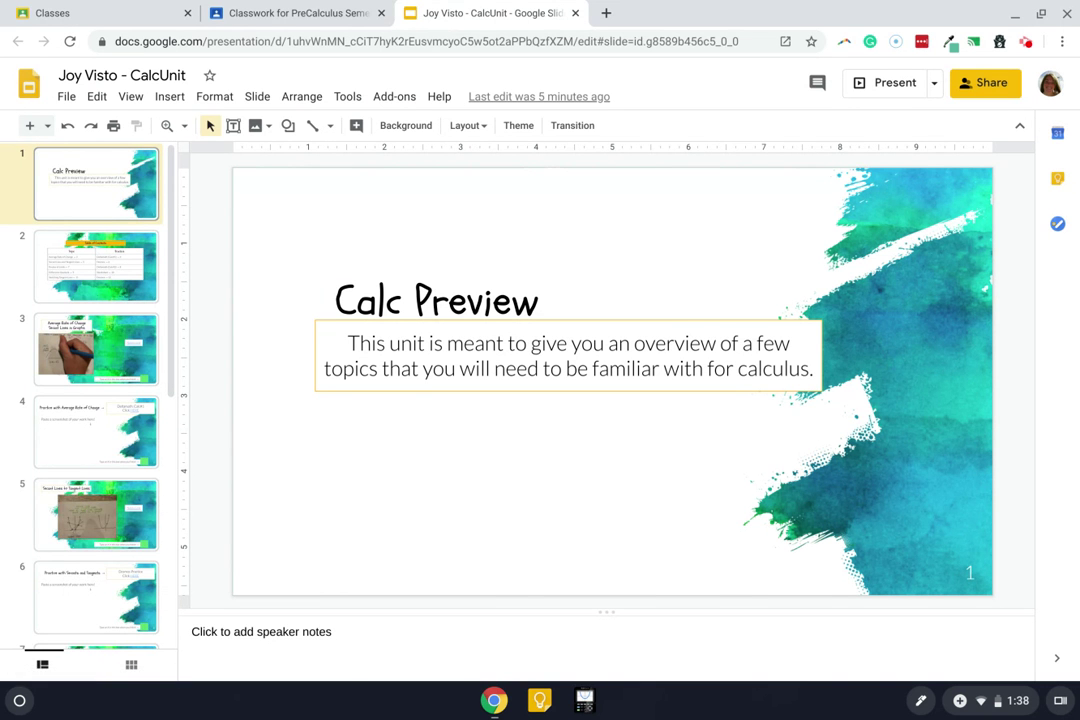
Go past the Table of Contents to slide 3, Average Rate of Change.
{"action": "key", "text": "Down"}
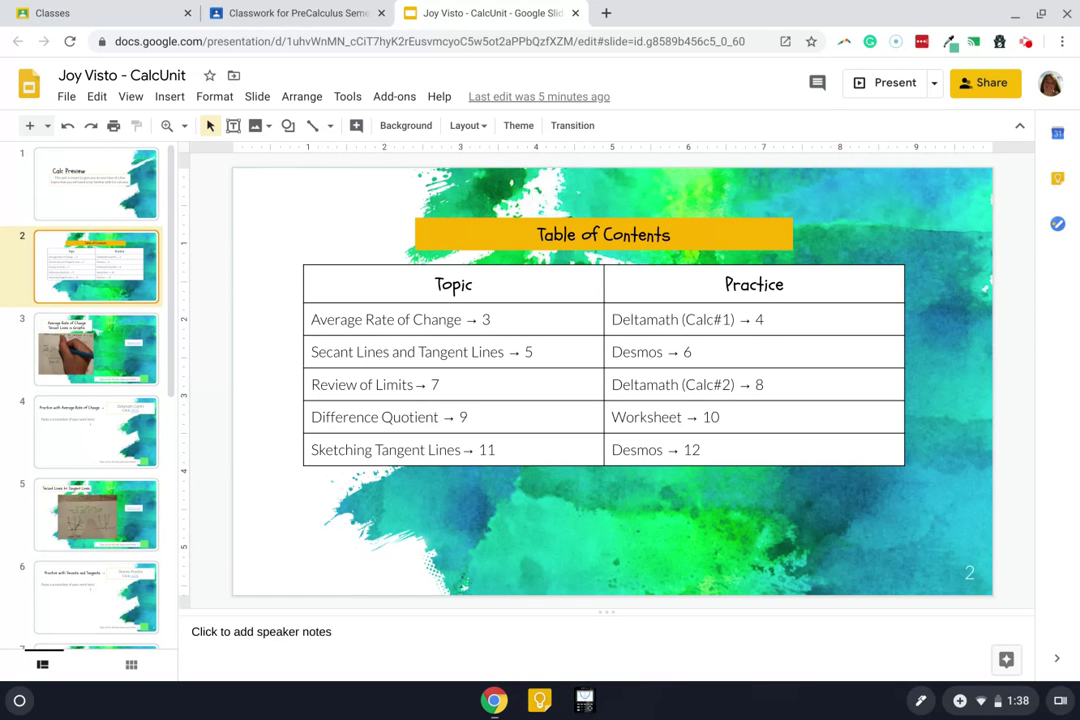
{"action": "left_click", "coordinate": [96, 350]}
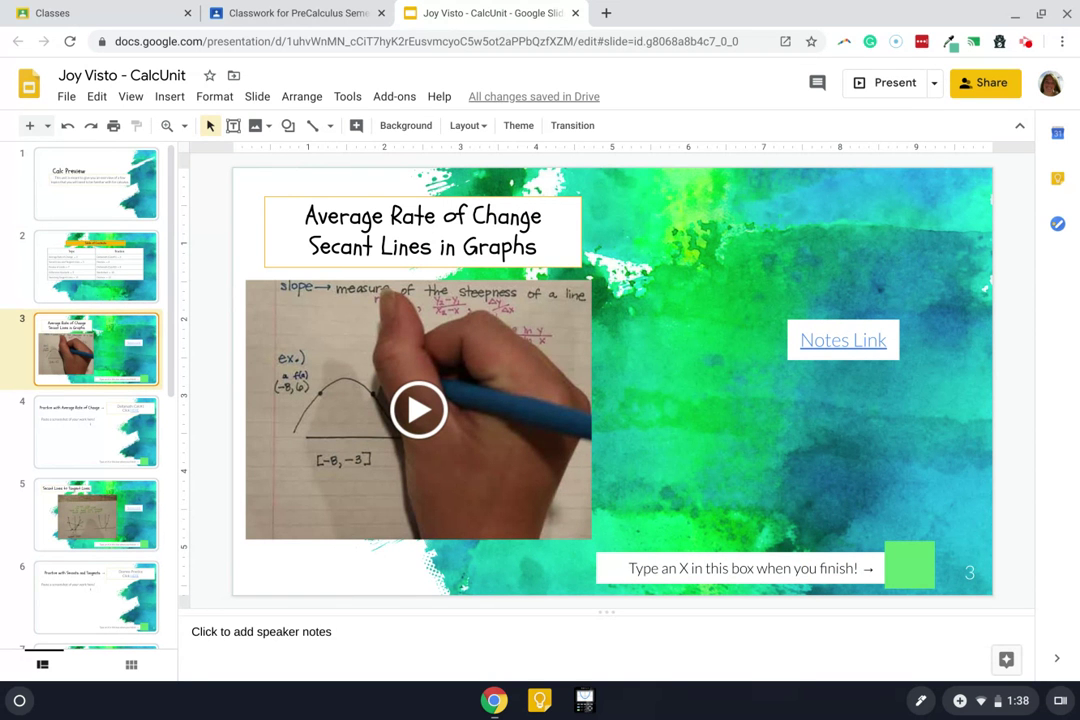
{"action": "left_click", "coordinate": [848, 340]}
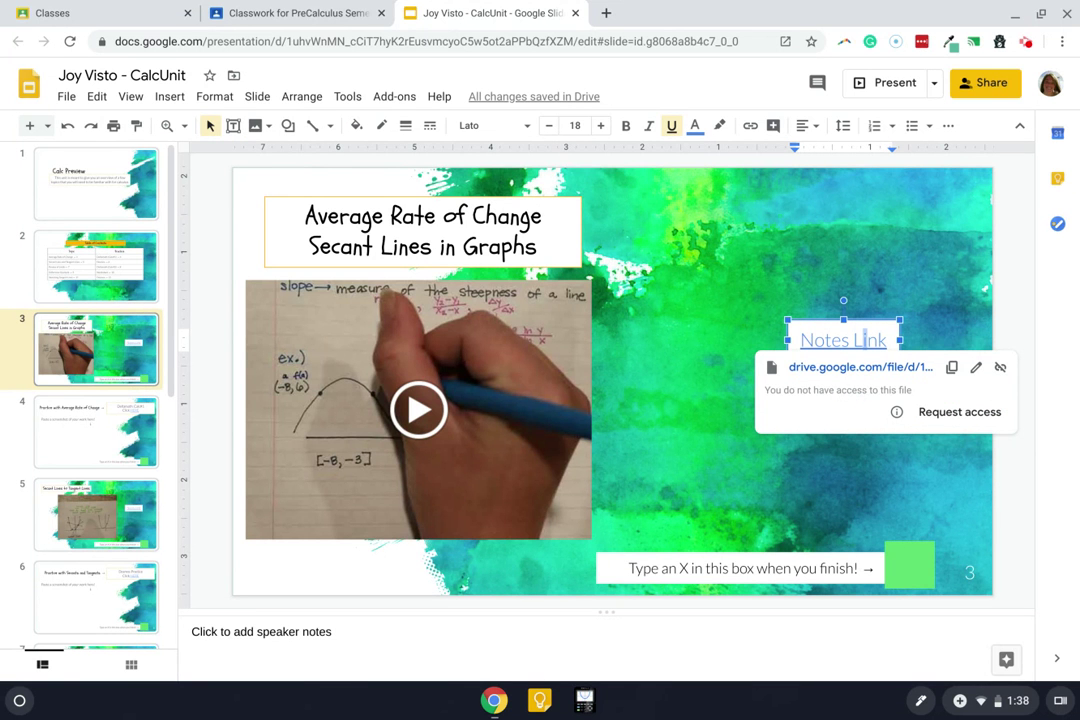
{"action": "key", "text": "Escape"}
{"action": "key", "text": "Escape"}
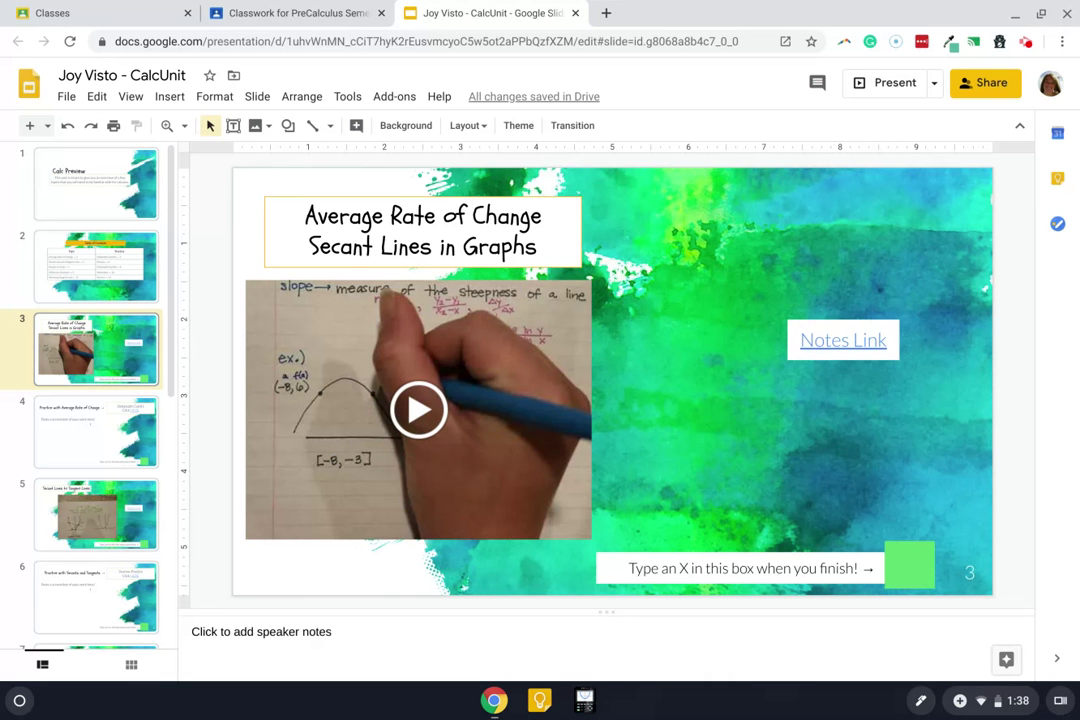
{"action": "key", "text": "Down"}
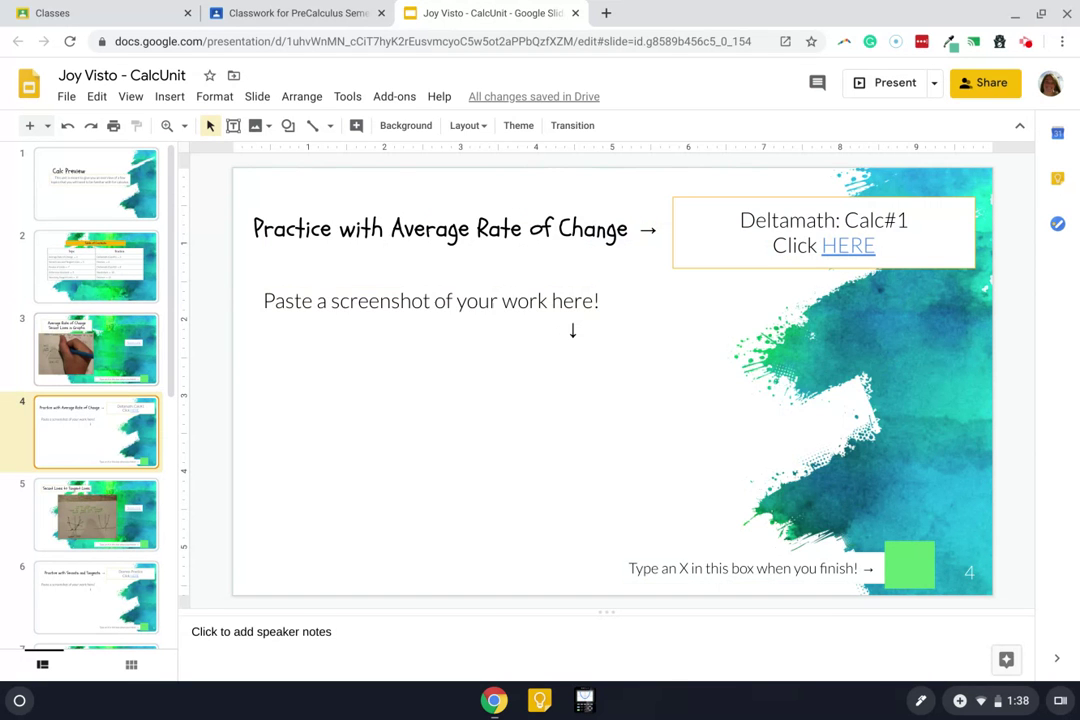
{"action": "key", "text": "Up"}
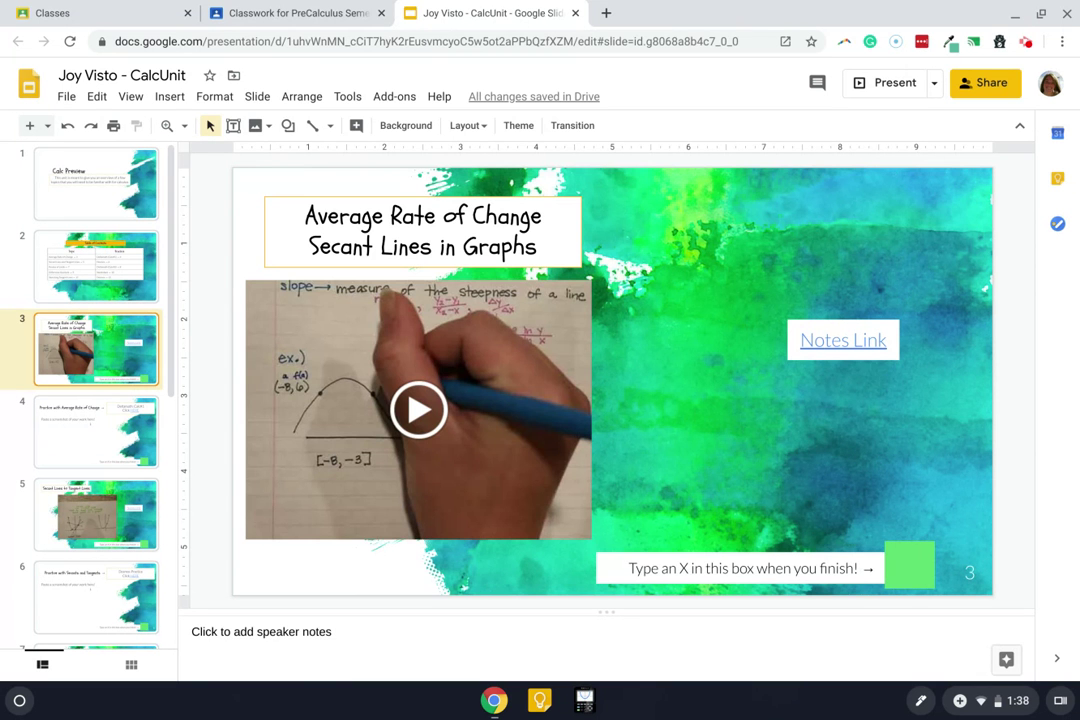
Type an X into slide 3's green completion box.
{"action": "left_click", "coordinate": [909, 565]}
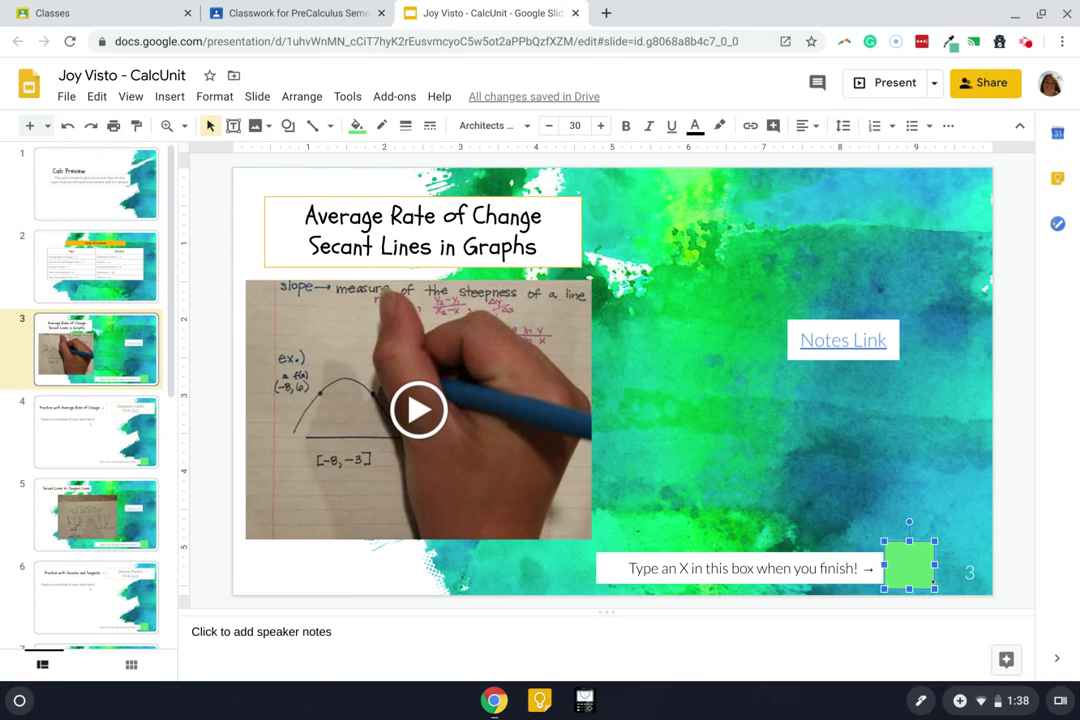
{"action": "key", "text": "ctrl+shift"}
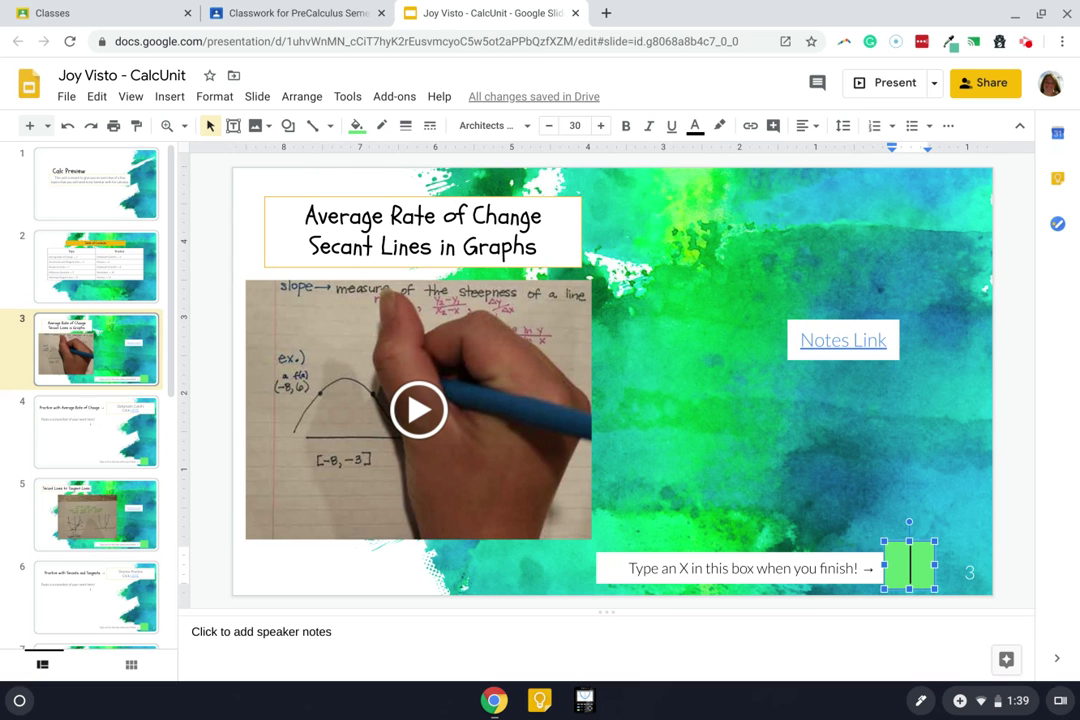
{"action": "type", "text": "X"}
Select slide 4, Practice with Average Rate of Change, in the filmstrip.
{"action": "left_click", "coordinate": [95, 430]}
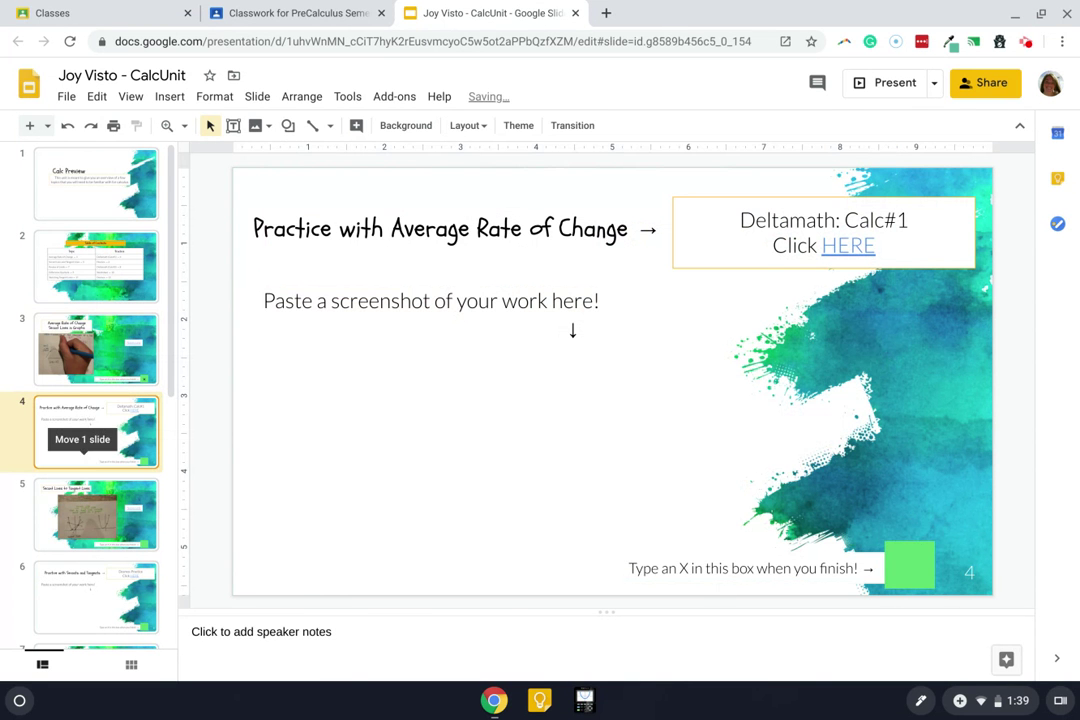